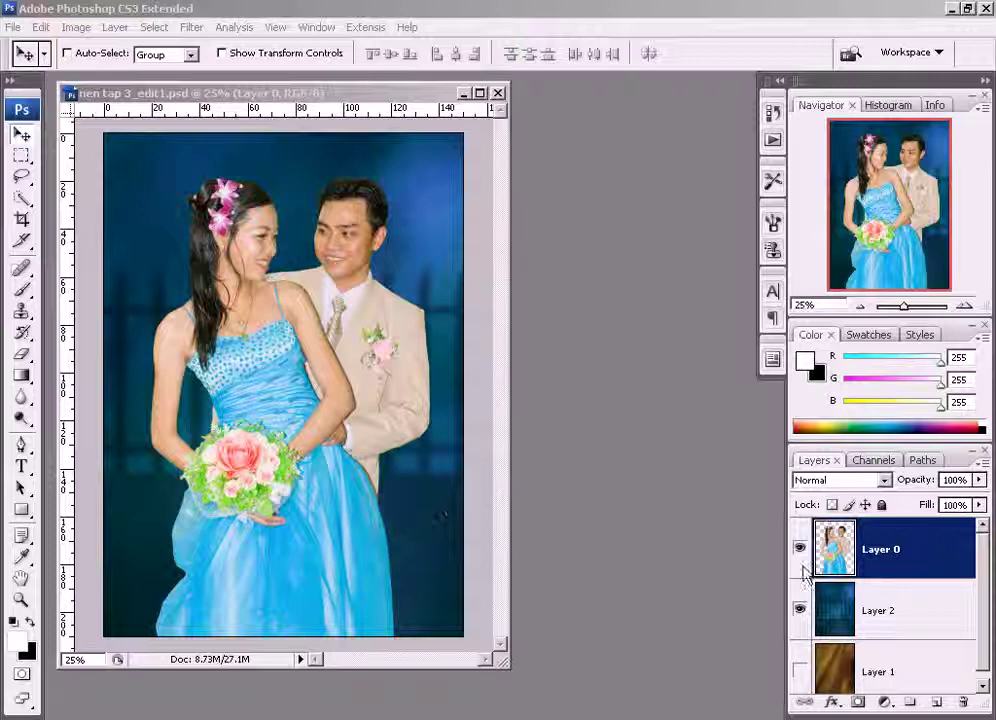
Step: Hide the blue Layer 2 backdrop and show the brown painted Layer 1 backdrop
left_click(487, 13)
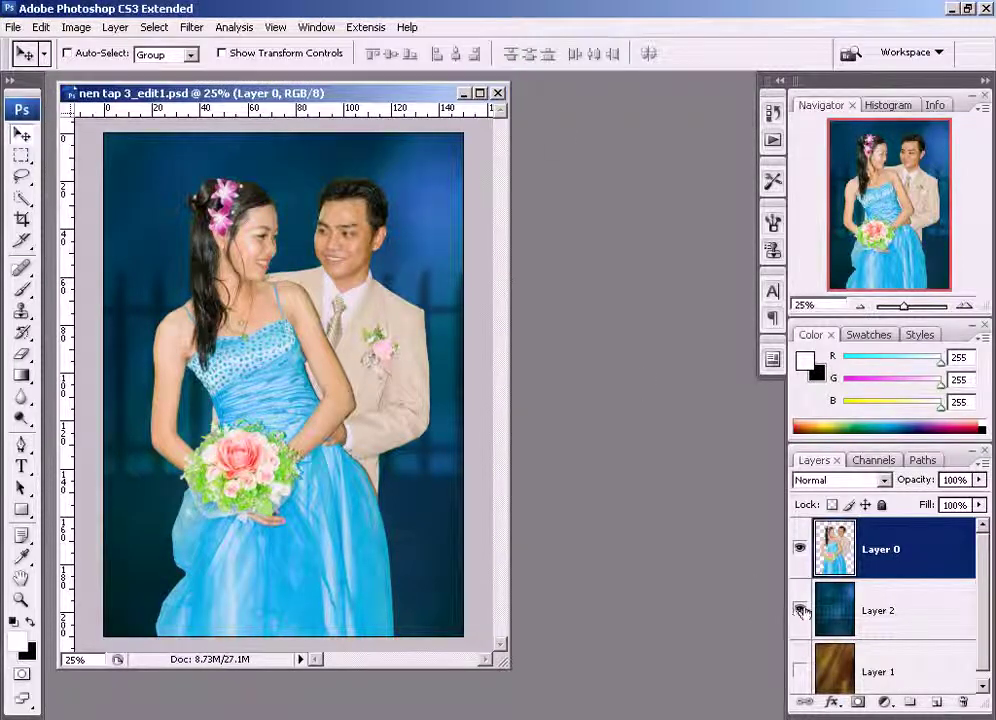
left_click(800, 671)
left_click(800, 610)
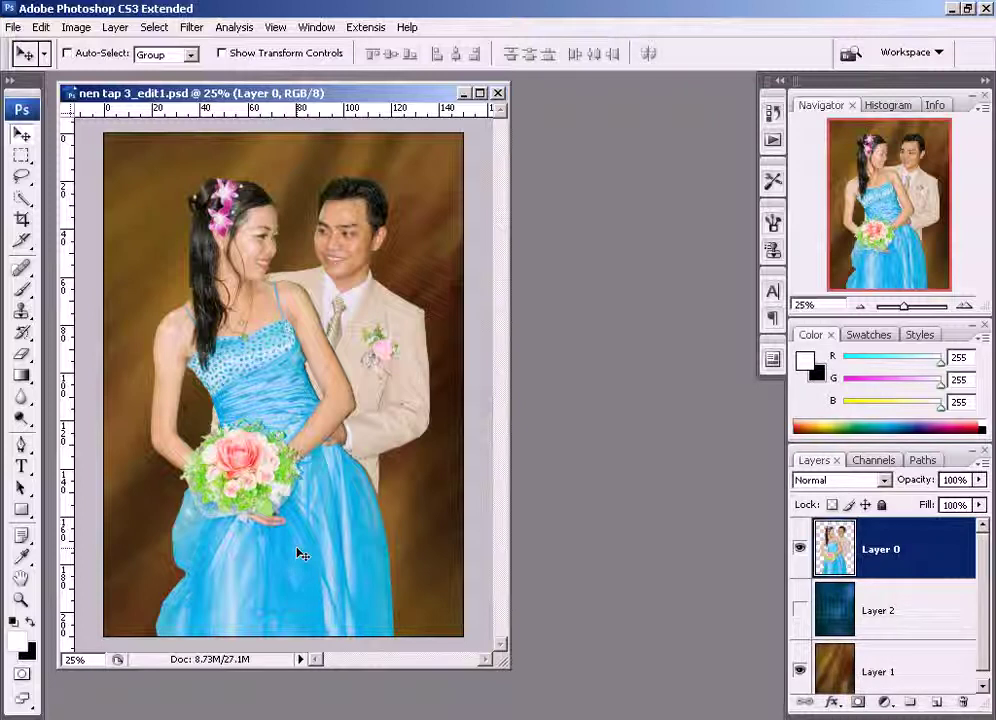
mouse_move(503, 661)
left_mouse_down()
mouse_move(565, 707)
mouse_move(568, 692)
left_mouse_up()
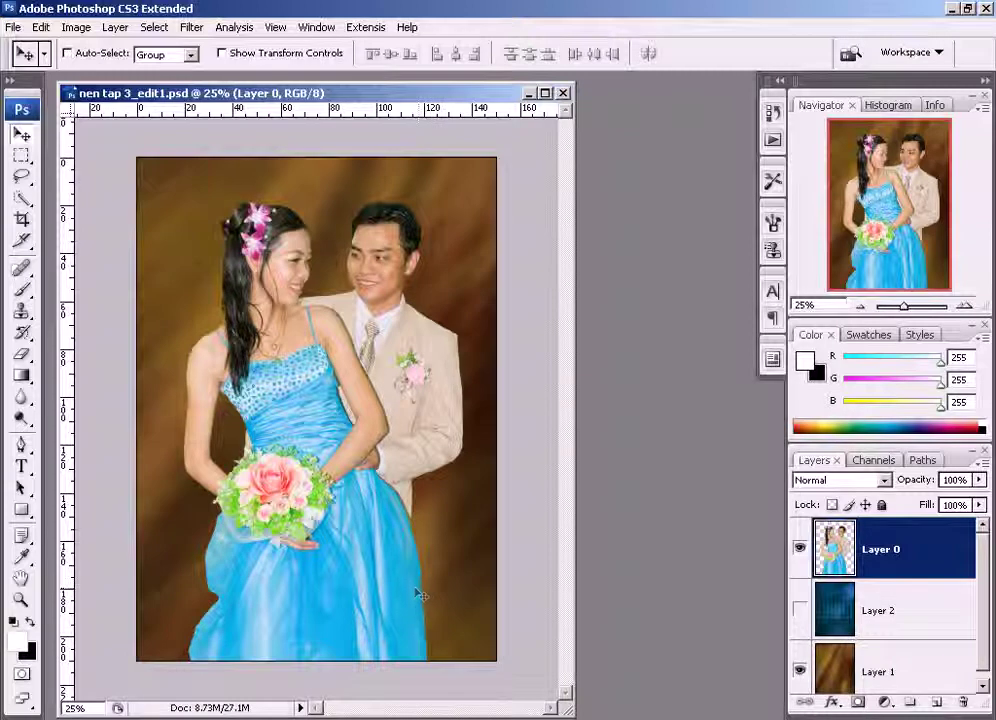
Step: Select the couple's Layer 0 from the canvas and move it about 19 px left
right_click(350, 552)
left_click(362, 556)
left_click_drag(356, 558, 332, 560)
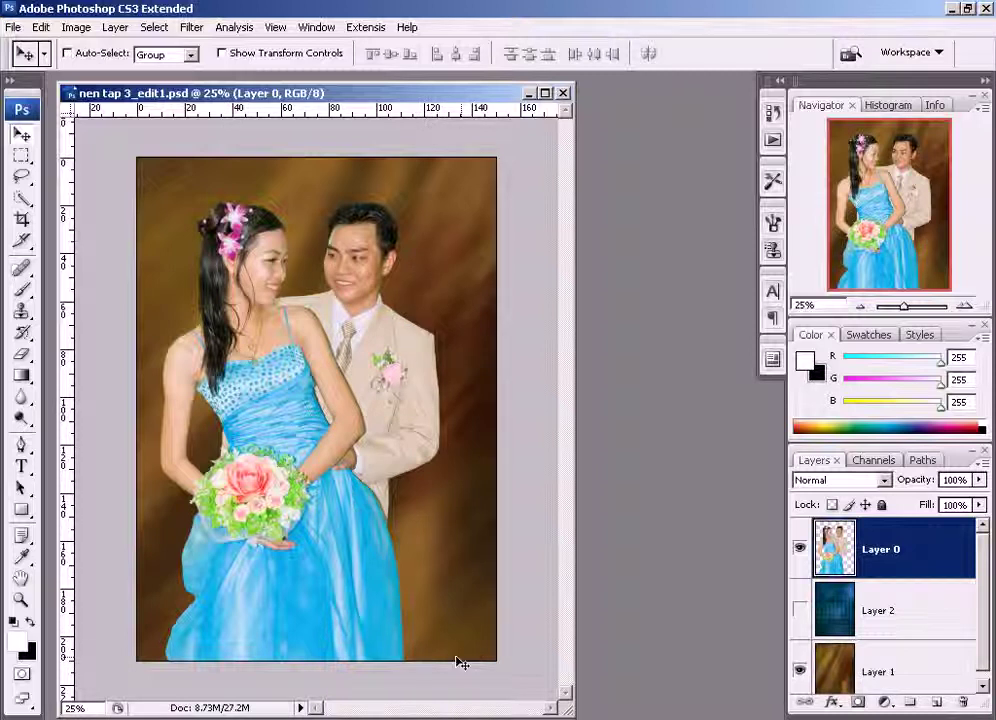
Step: Create a new empty Layer 3 directly beneath Layer 0 and make it the active layer
left_click(938, 683)
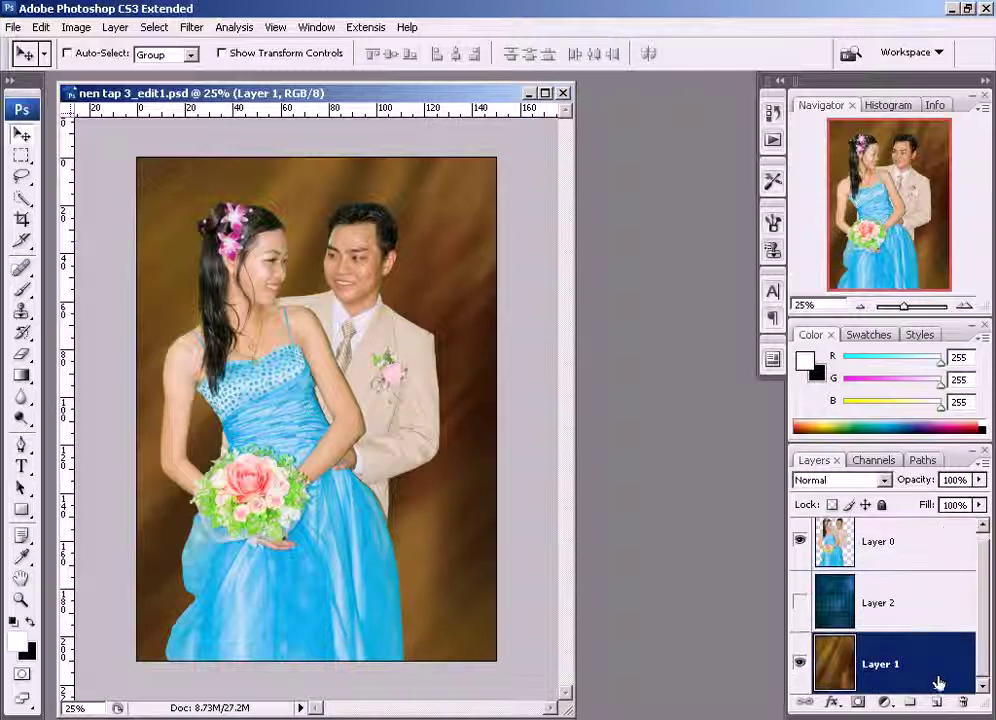
left_click(937, 702)
mouse_move(900, 668)
left_mouse_down()
mouse_move(932, 568)
mouse_move(929, 644)
left_mouse_up()
scroll(872, 592, "up", 1)
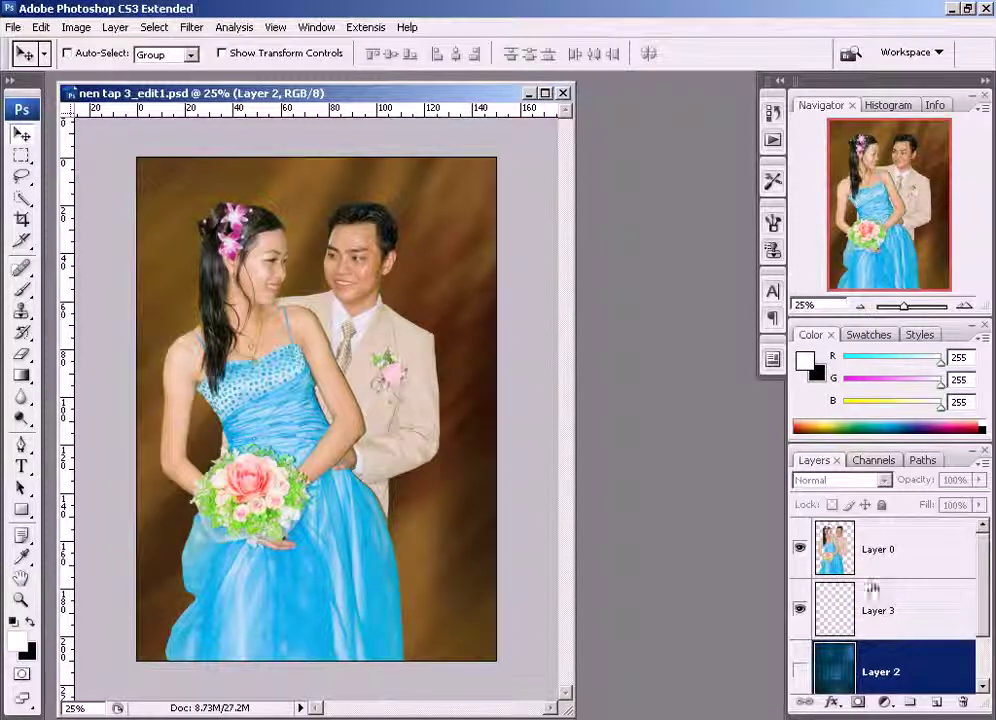
left_click(900, 620)
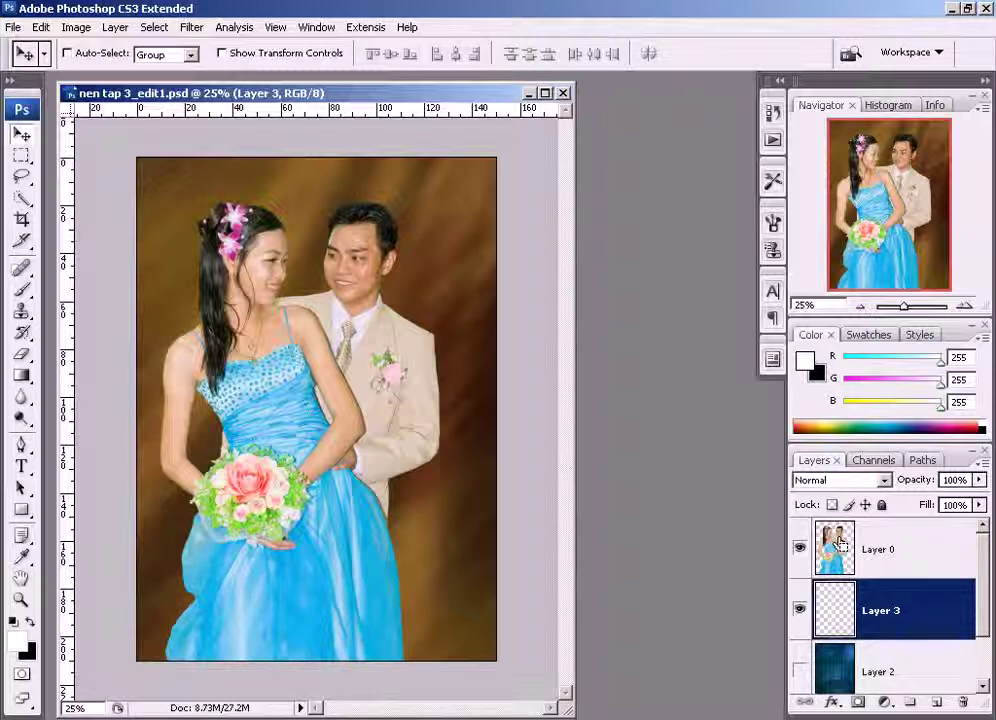
Step: Load Layer 0's outline as a selection and fill it with solid black on Layer 3
left_click(840, 545, "ctrl")
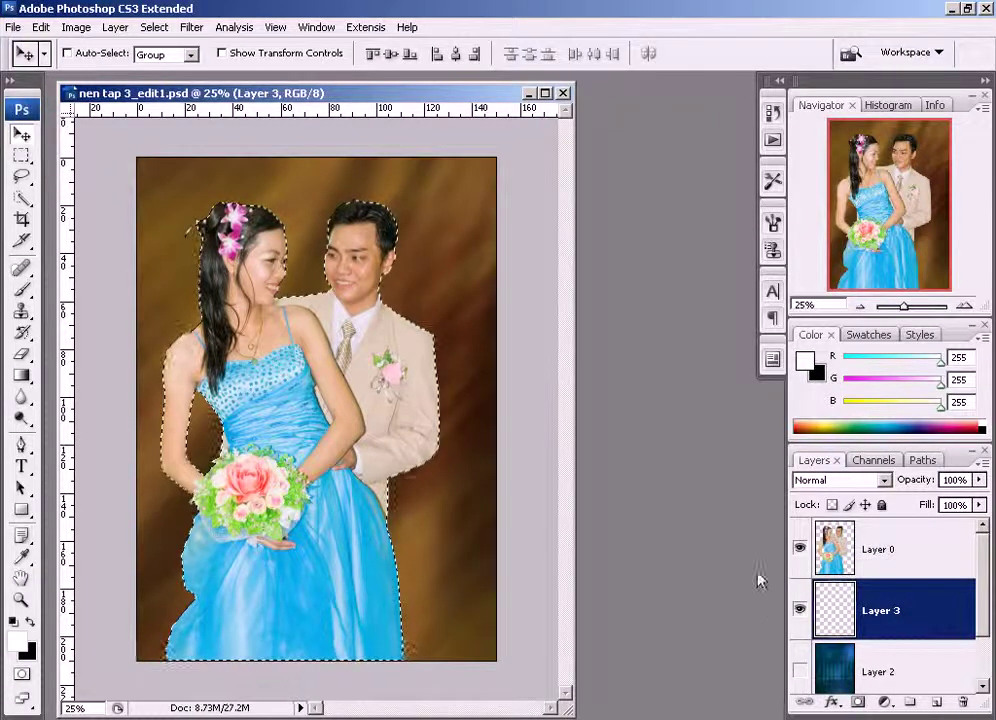
left_click(799, 549)
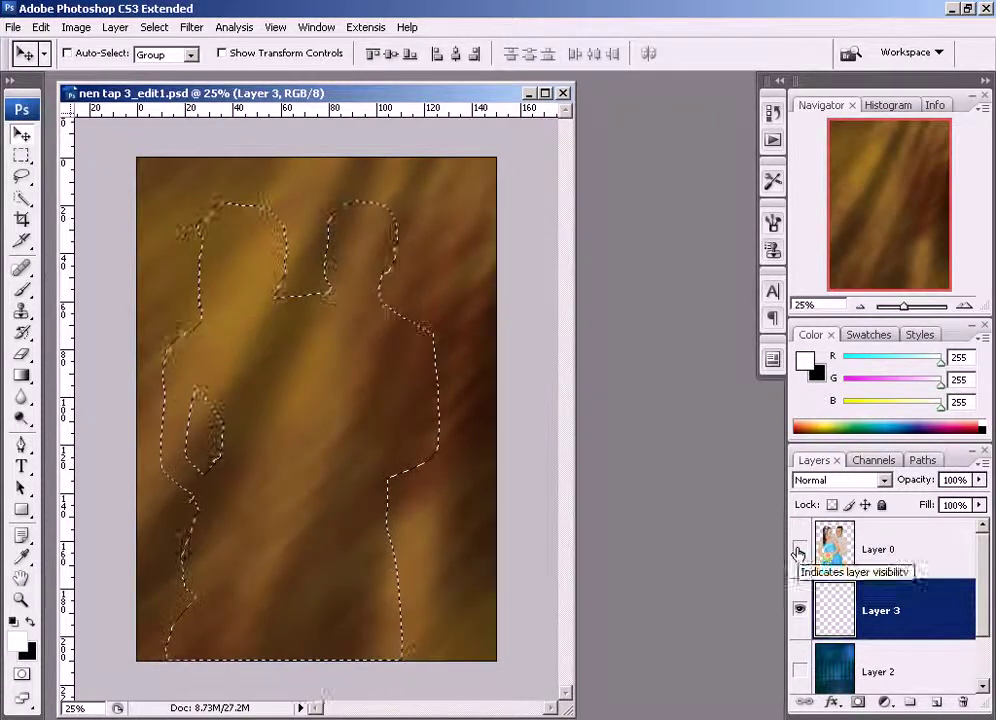
left_click(799, 549)
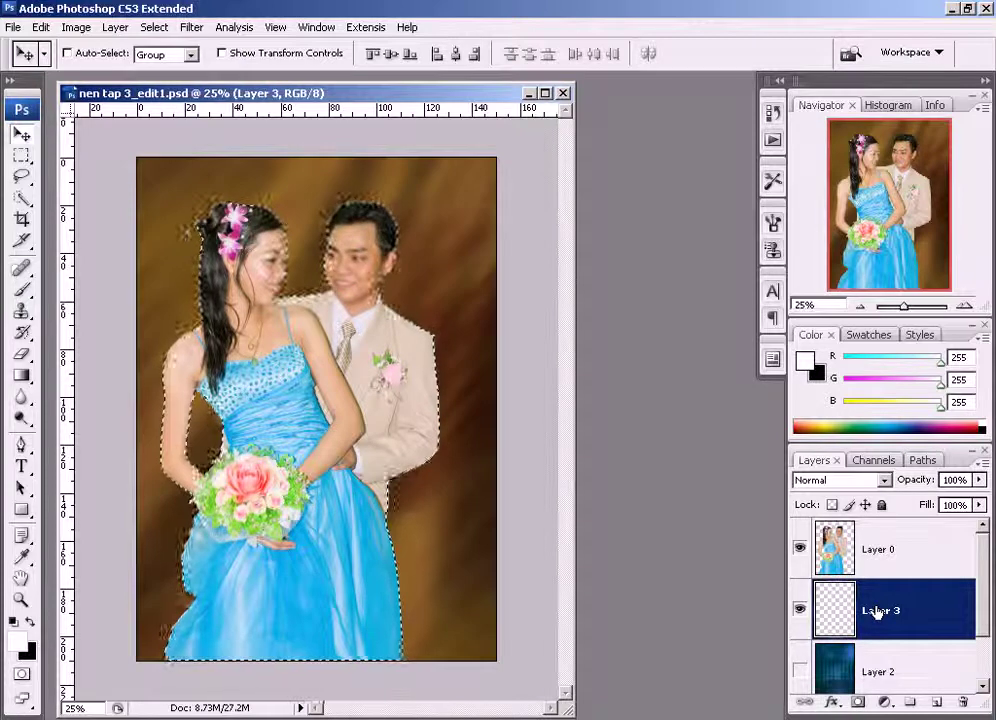
key("x")
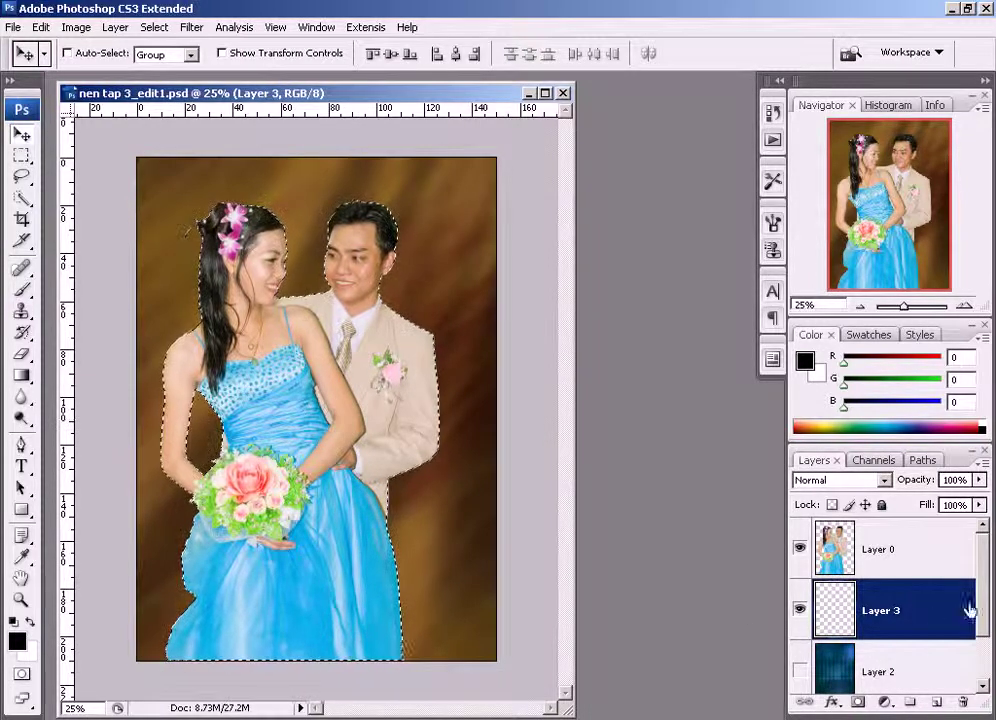
double_click(912, 617)
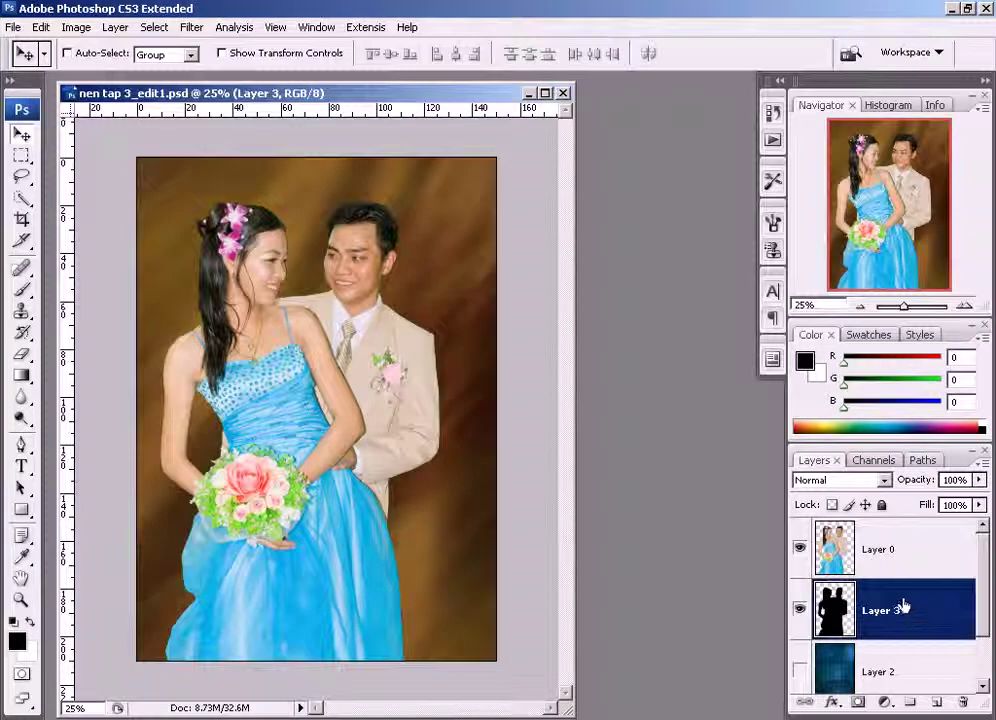
left_click(800, 548)
left_click(800, 548)
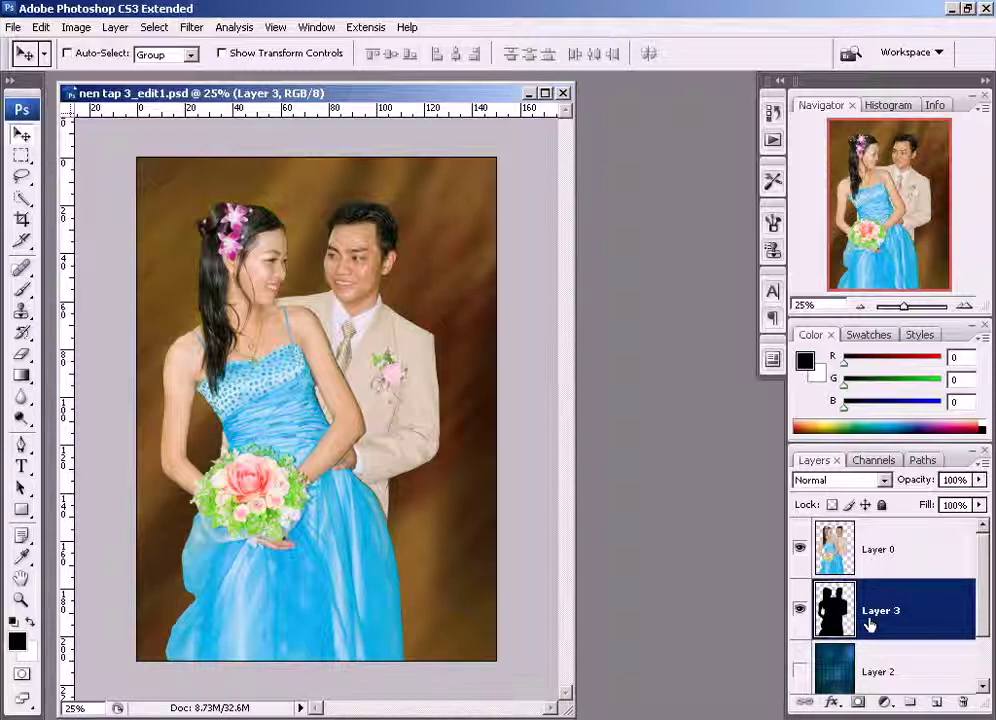
key("ctrl+t")
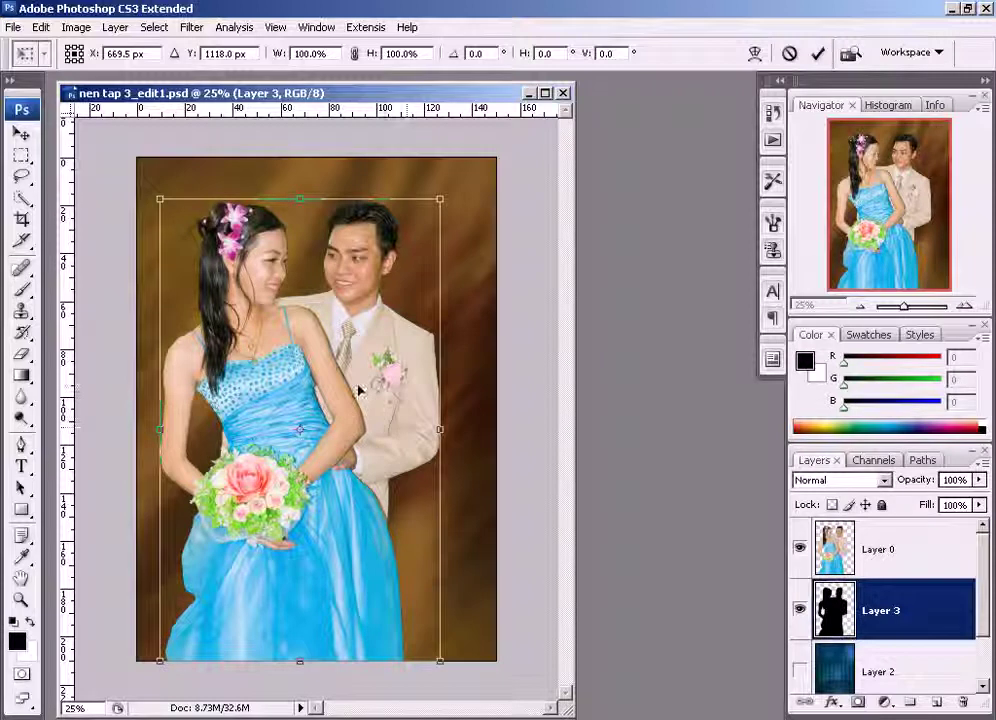
Step: Distort the black silhouette, widening its base and slanting its lowered top, then commit the shape
right_click(359, 388)
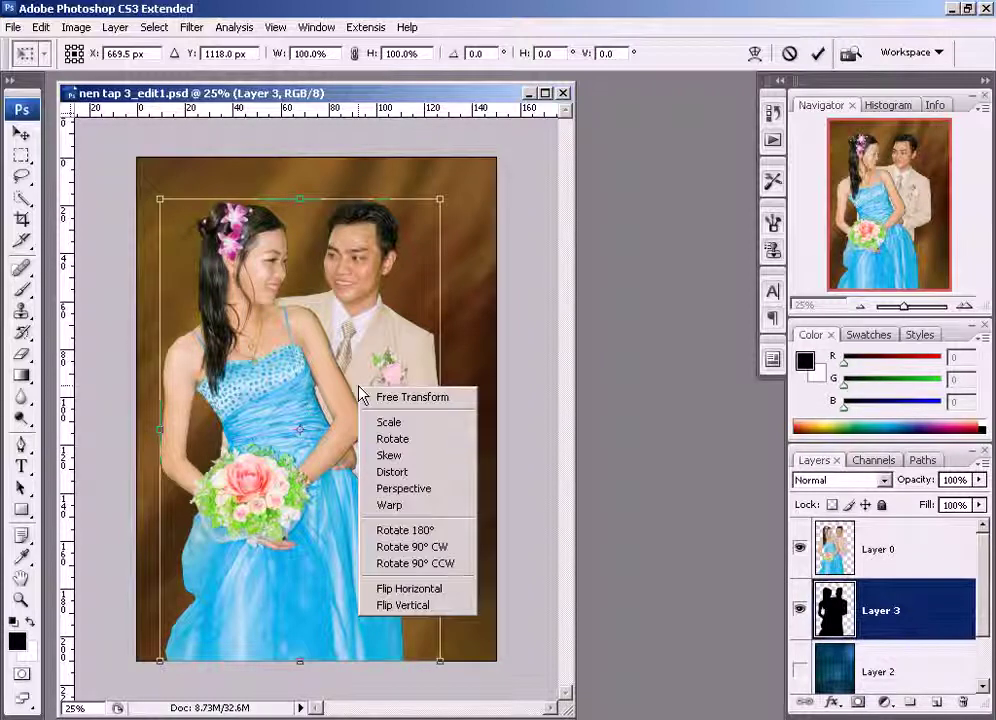
left_click(392, 473)
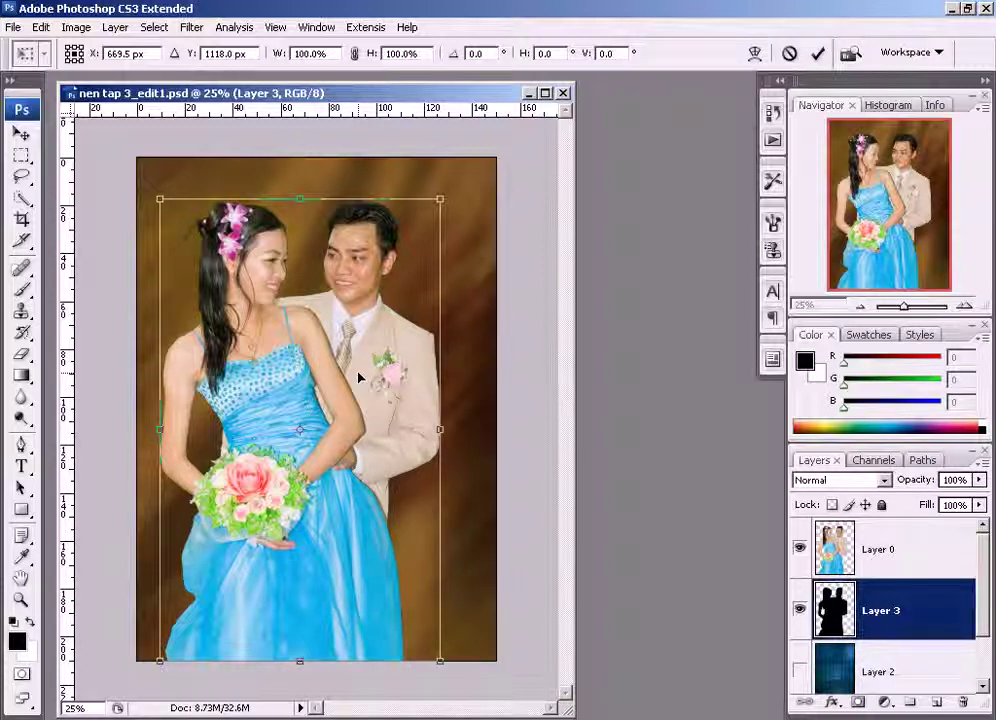
left_click_drag(442, 202, 478, 200)
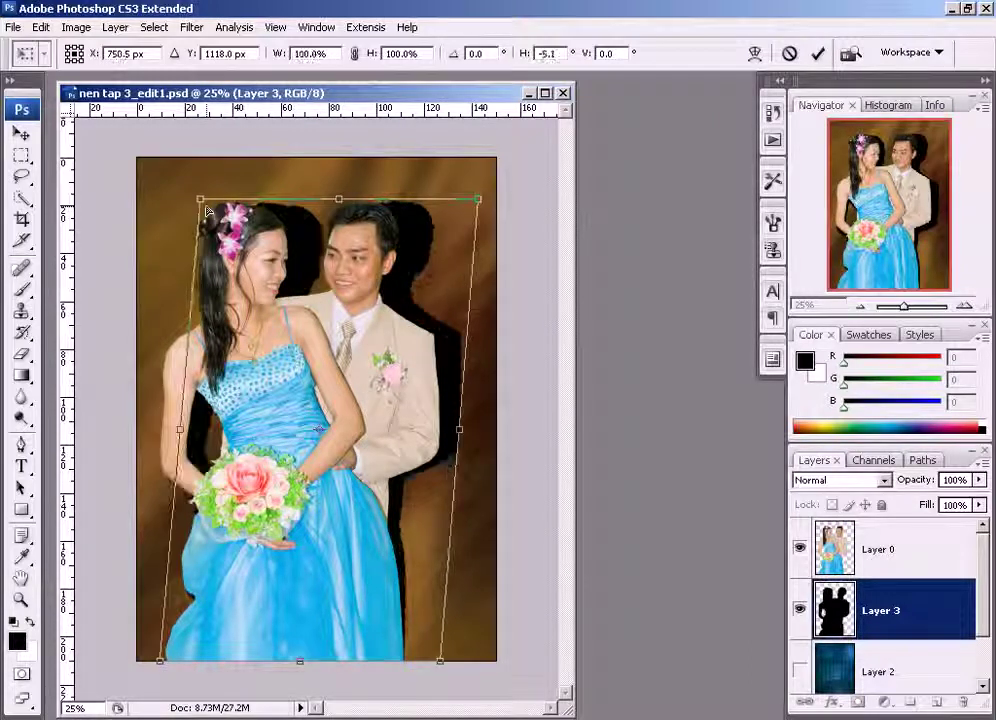
mouse_move(323, 200)
left_mouse_down()
mouse_move(356, 255)
mouse_move(356, 235)
left_mouse_up()
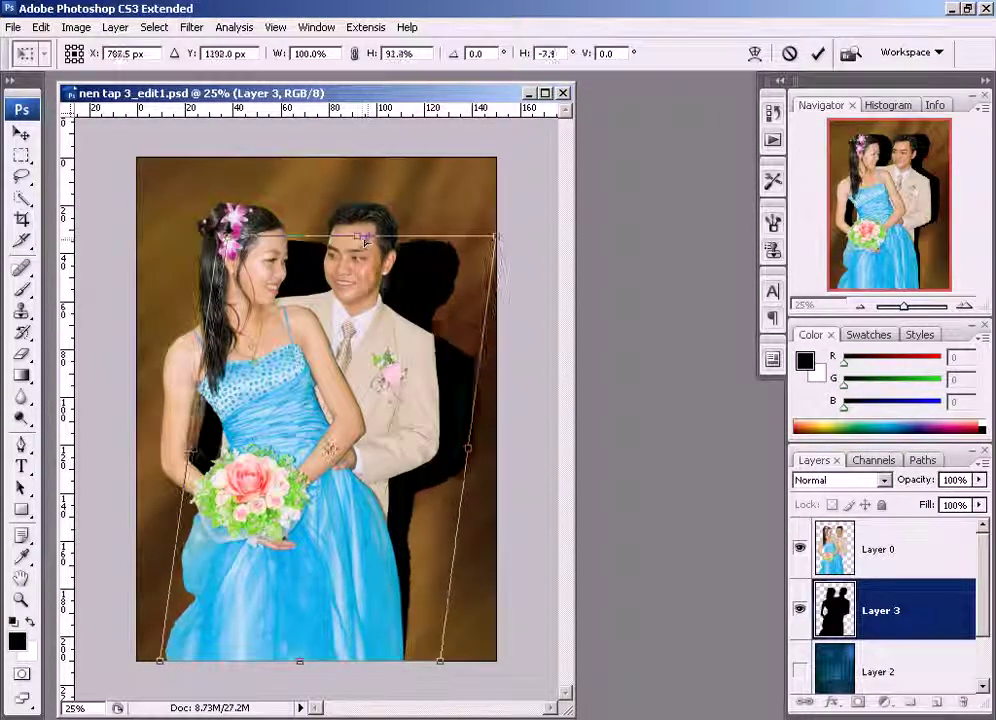
left_click_drag(440, 662, 462, 662)
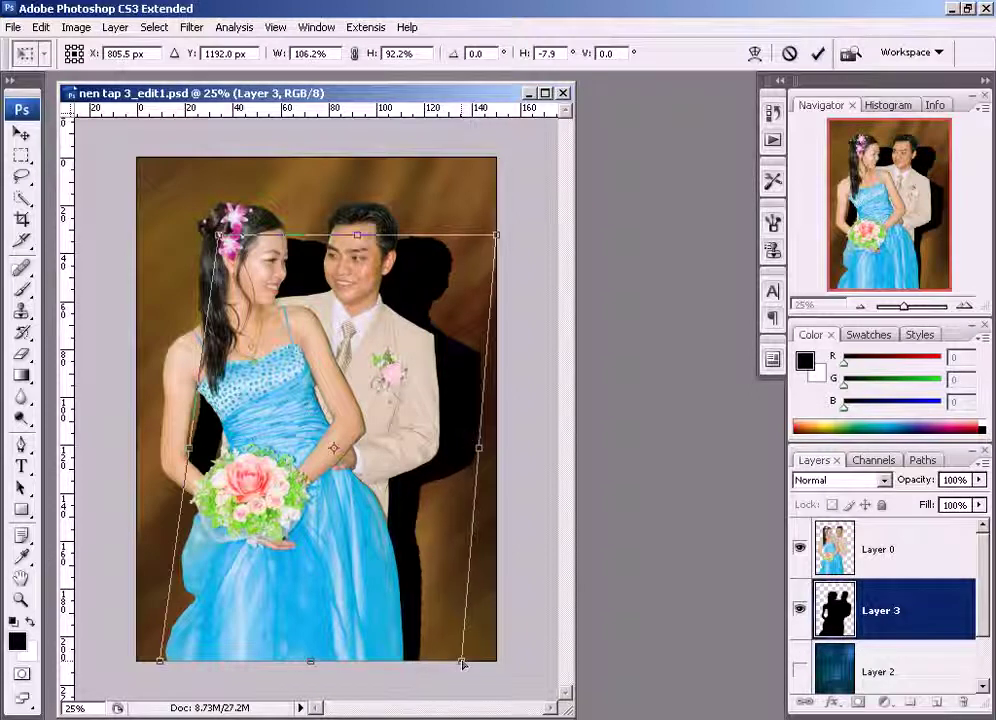
left_click_drag(160, 661, 176, 662)
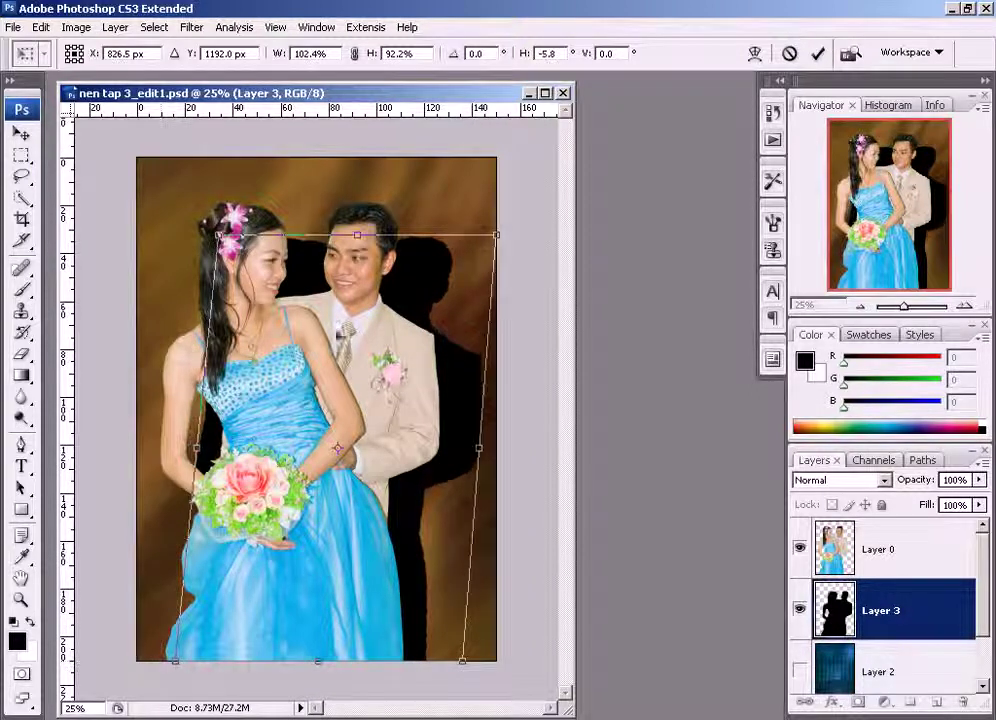
left_click_drag(357, 235, 358, 262)
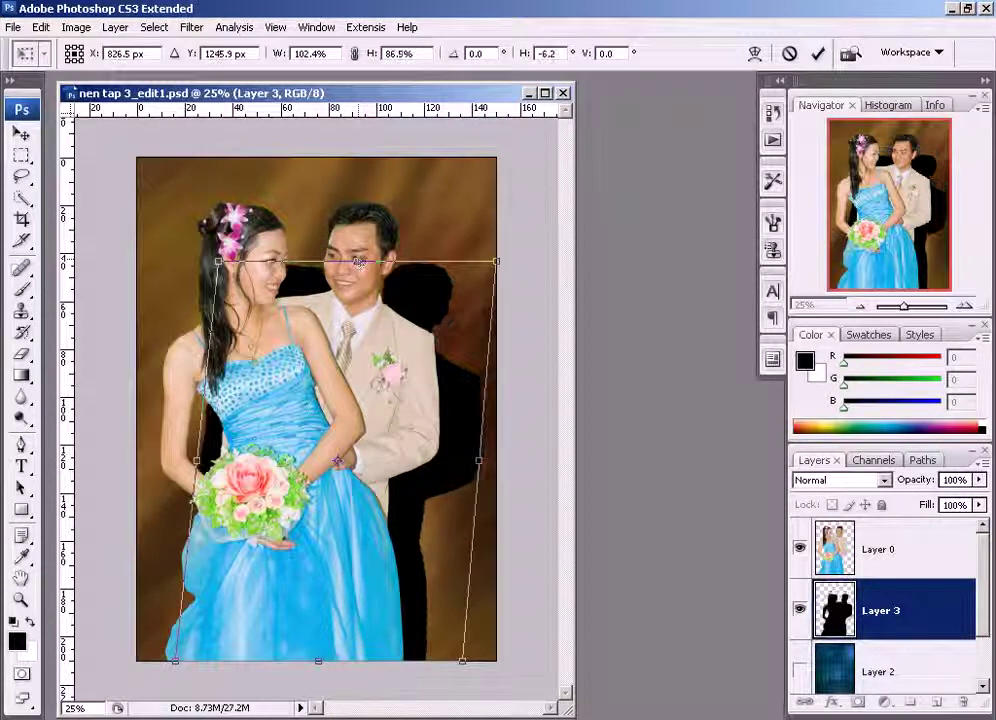
left_click_drag(218, 262, 254, 262)
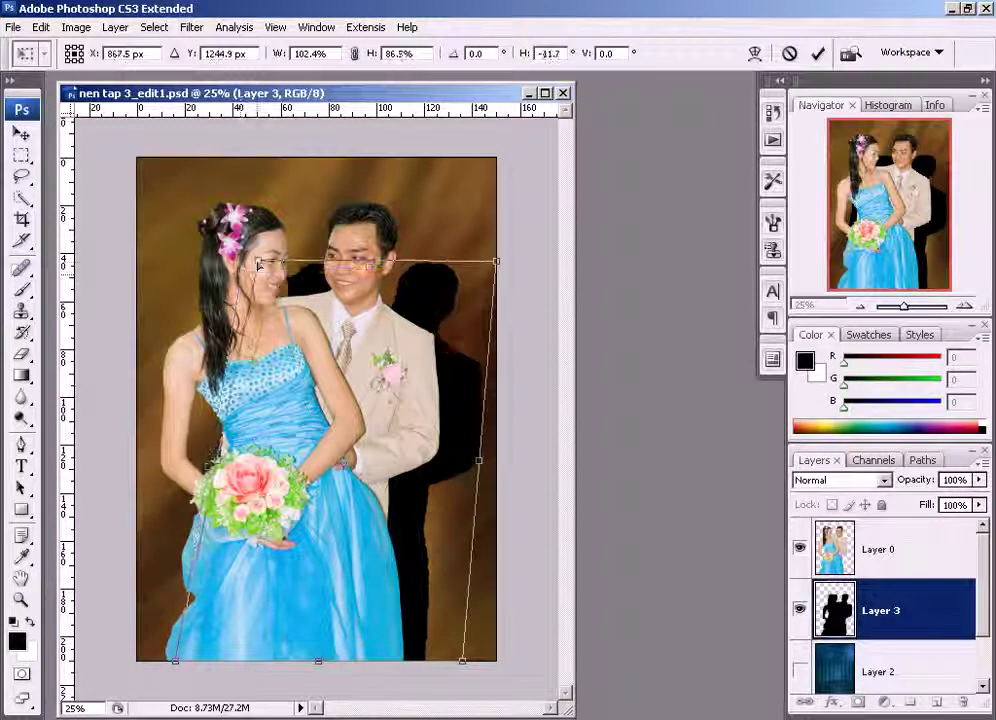
left_click_drag(498, 265, 508, 241)
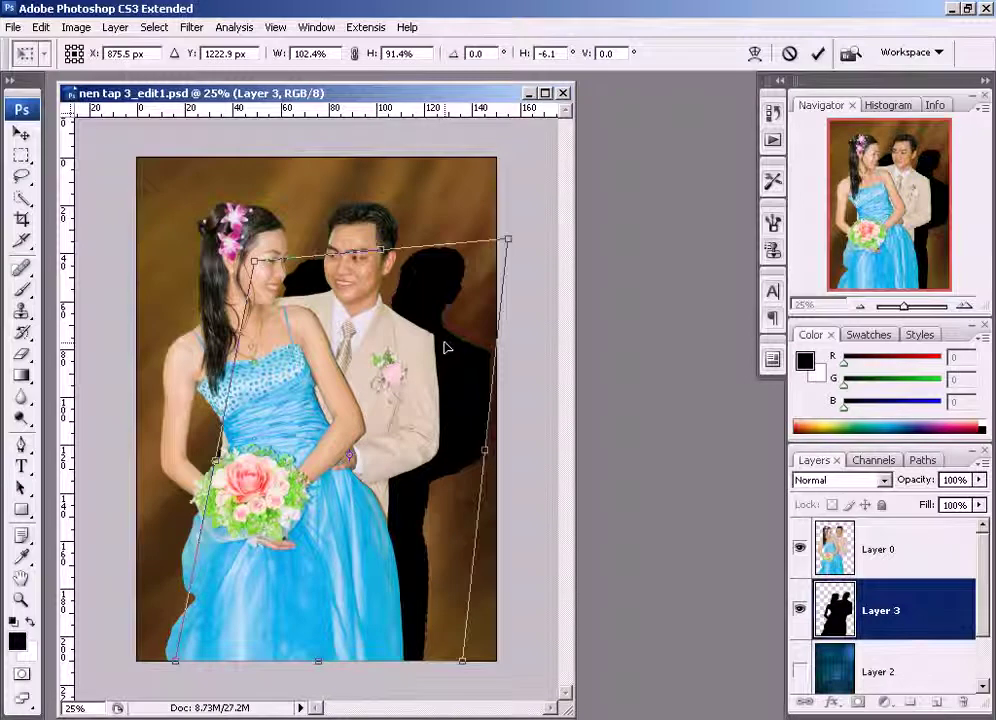
key("Return")
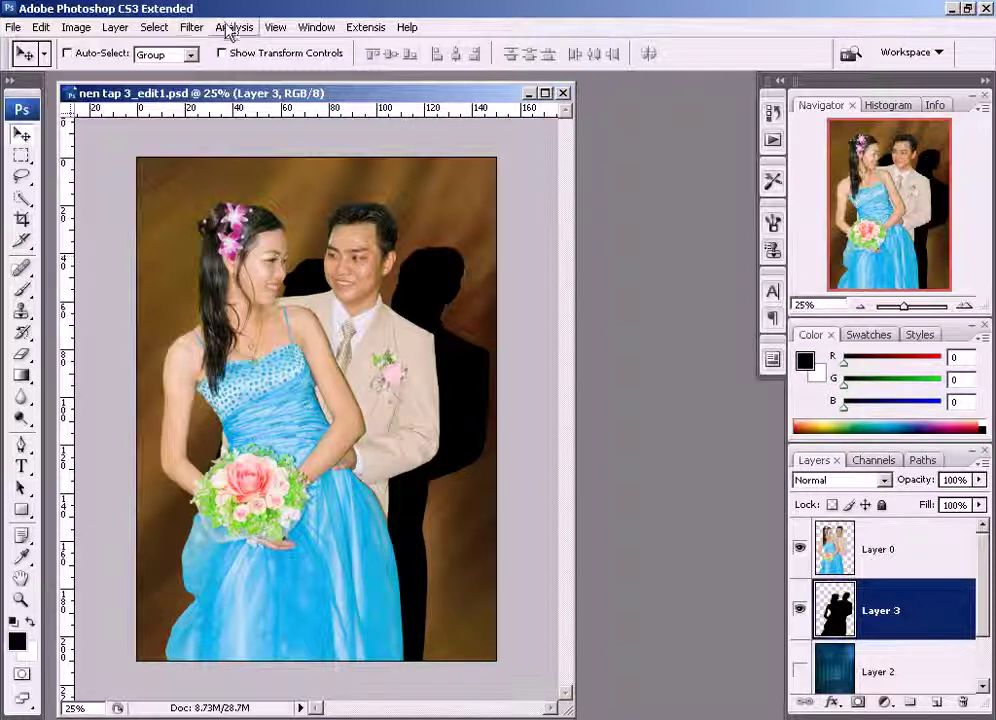
Step: Apply a Gaussian Blur with a radius of about 44.9 pixels to the Layer 3 shadow
left_click(193, 27)
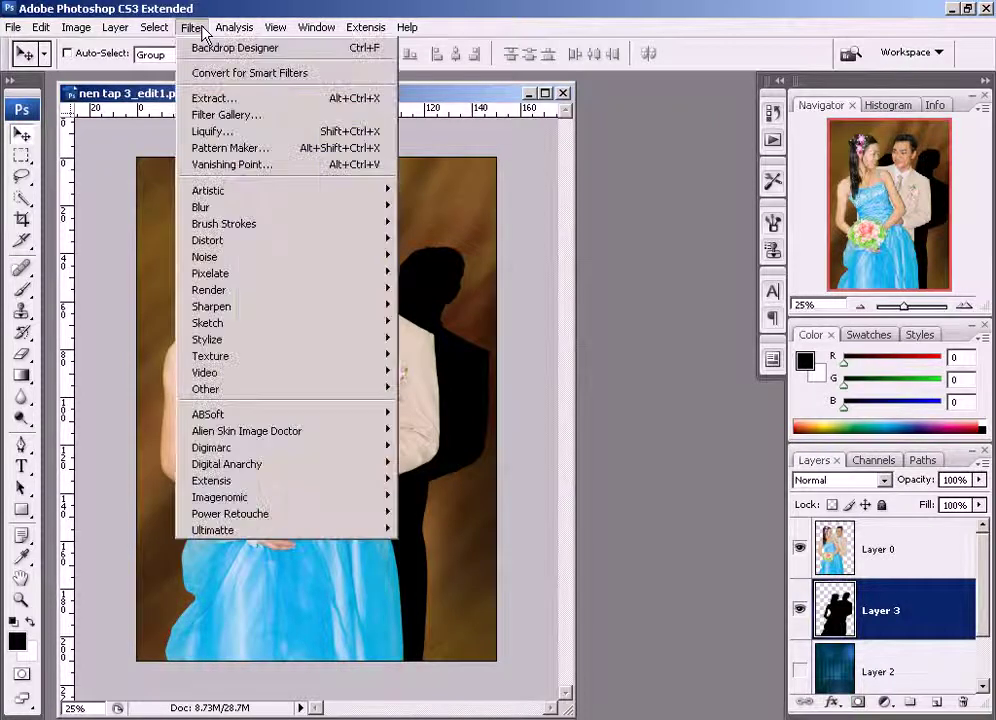
mouse_move(201, 207)
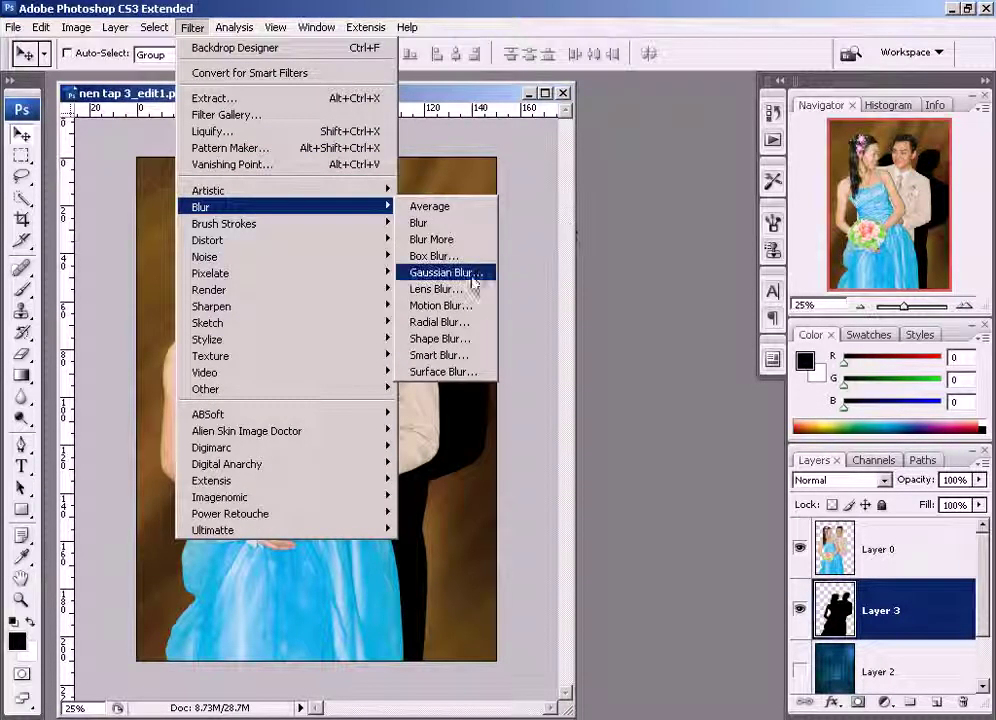
left_click(471, 285)
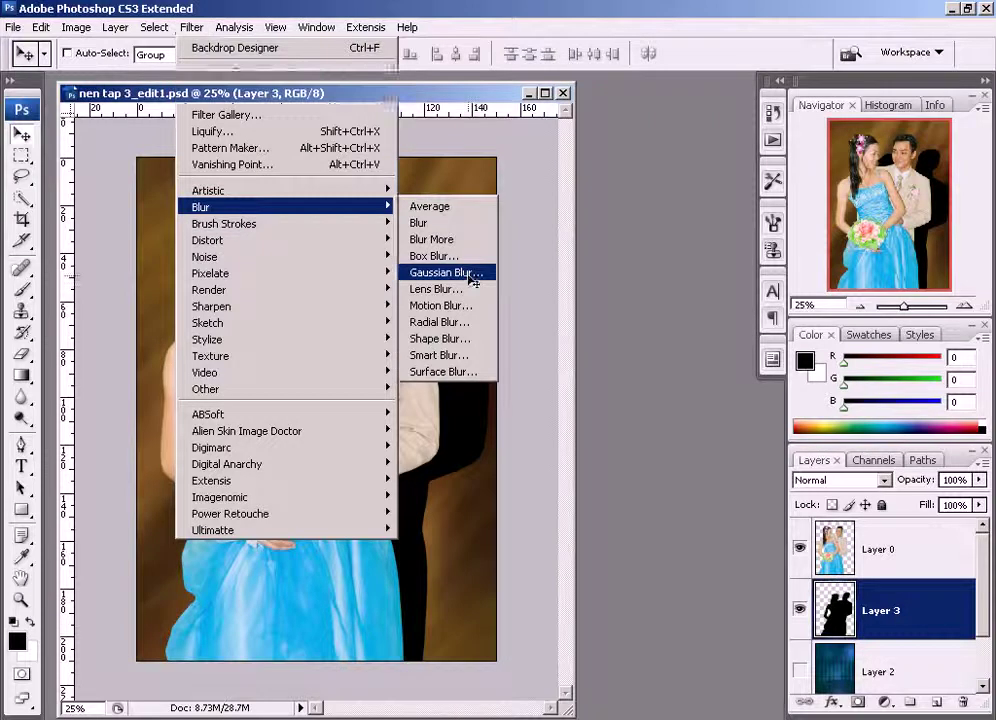
left_click_drag(703, 425, 691, 422)
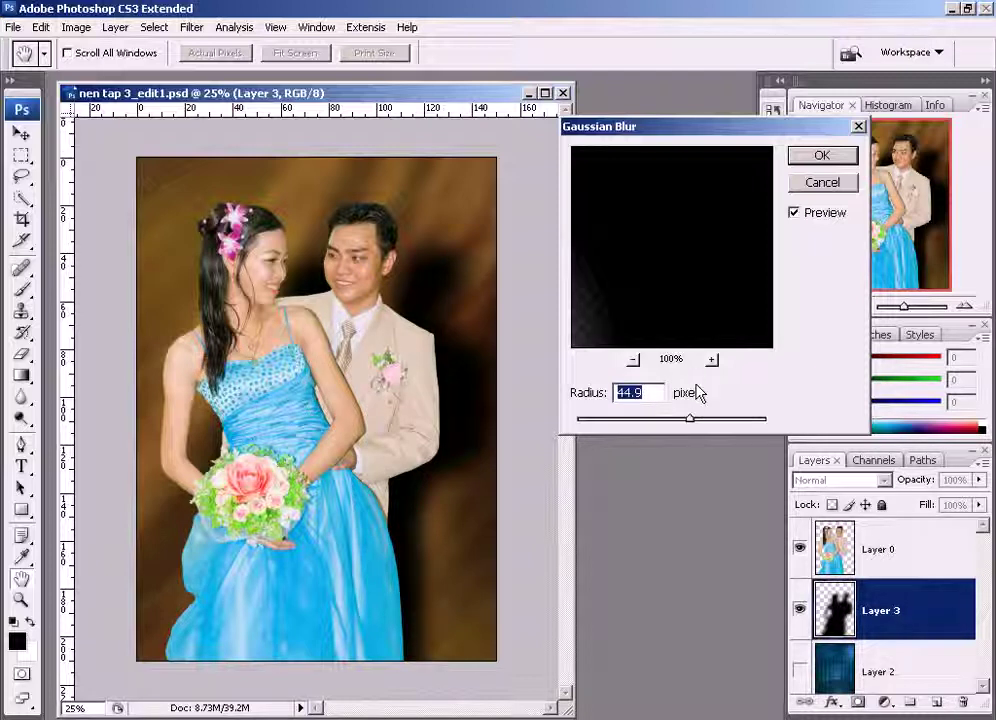
left_click(823, 154)
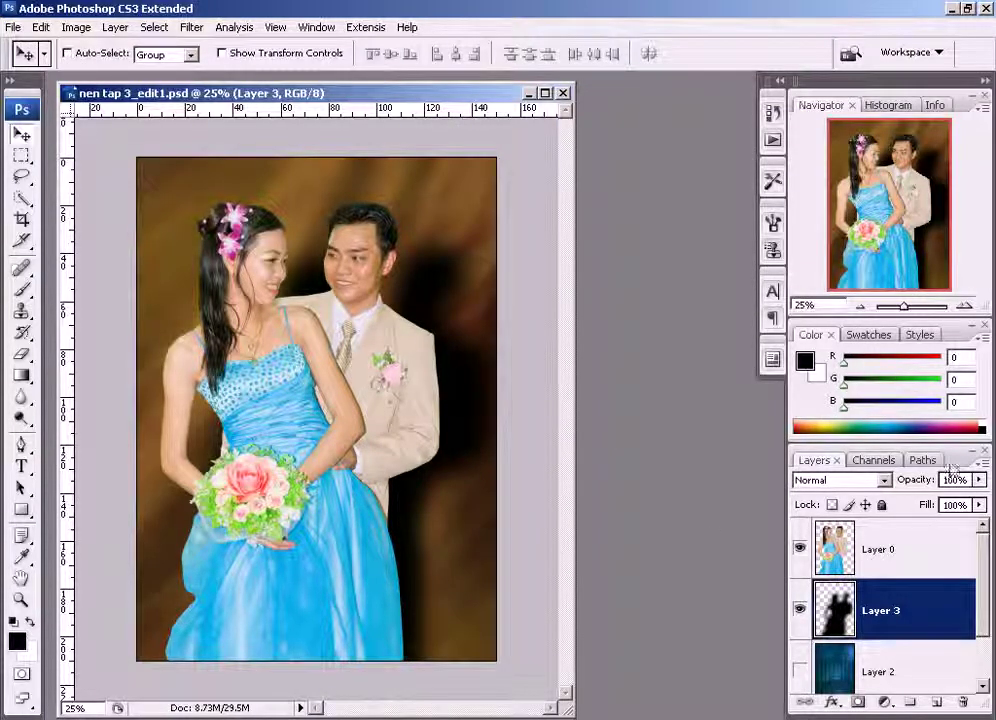
Step: Set Layer 3 to 44% opacity in Overlay blend mode, then show Layer 2 again
left_click(979, 480)
left_click_drag(978, 498, 925, 497)
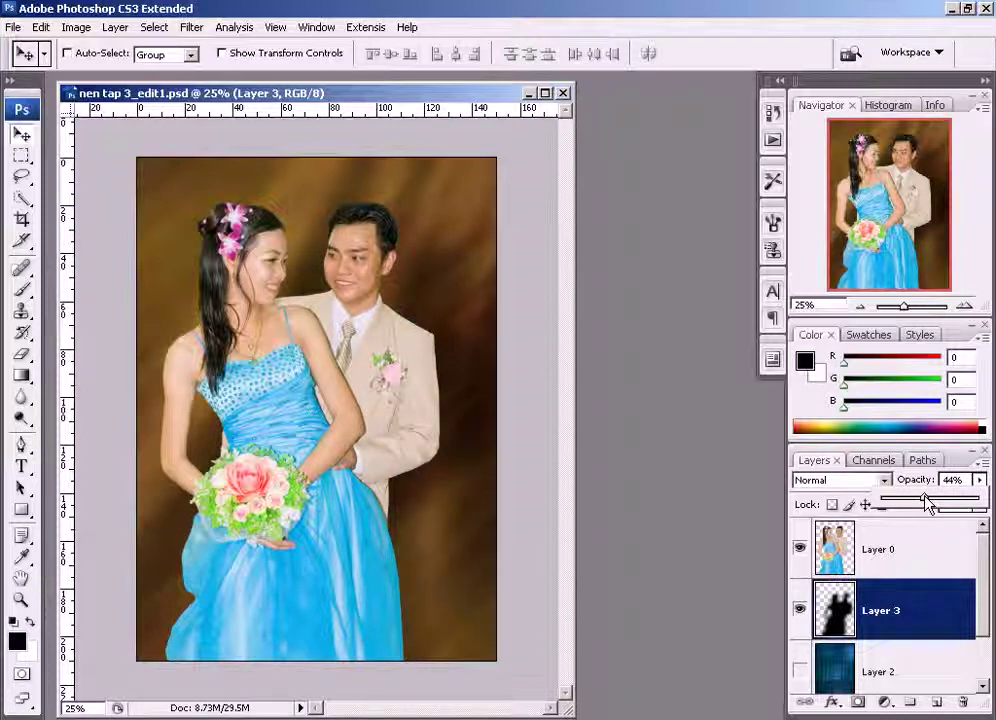
double_click(949, 460)
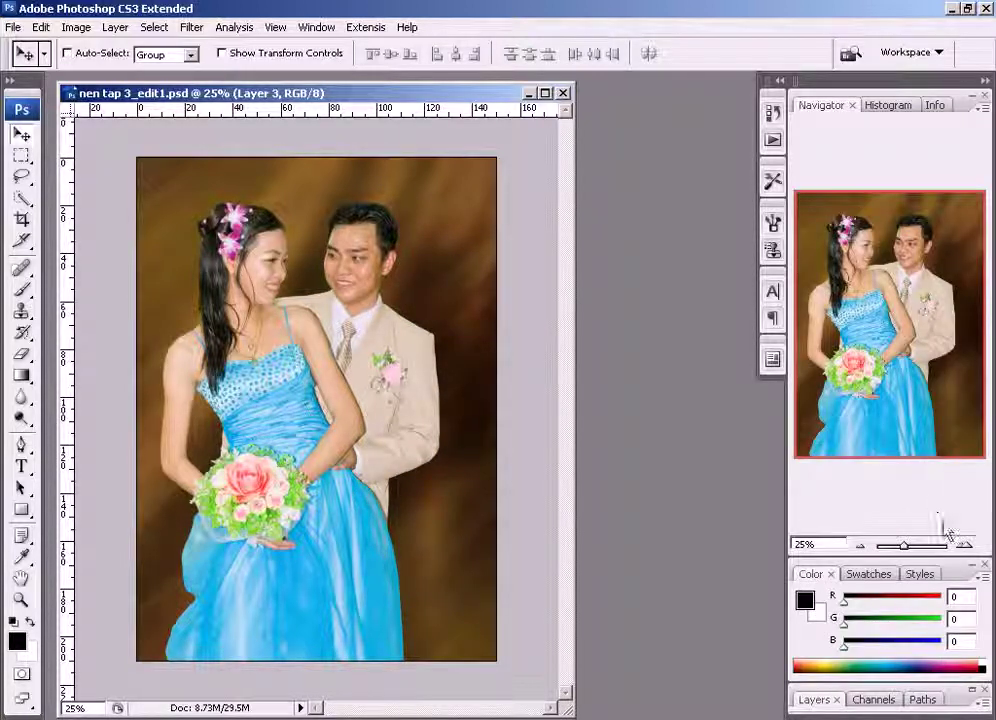
left_click(838, 700)
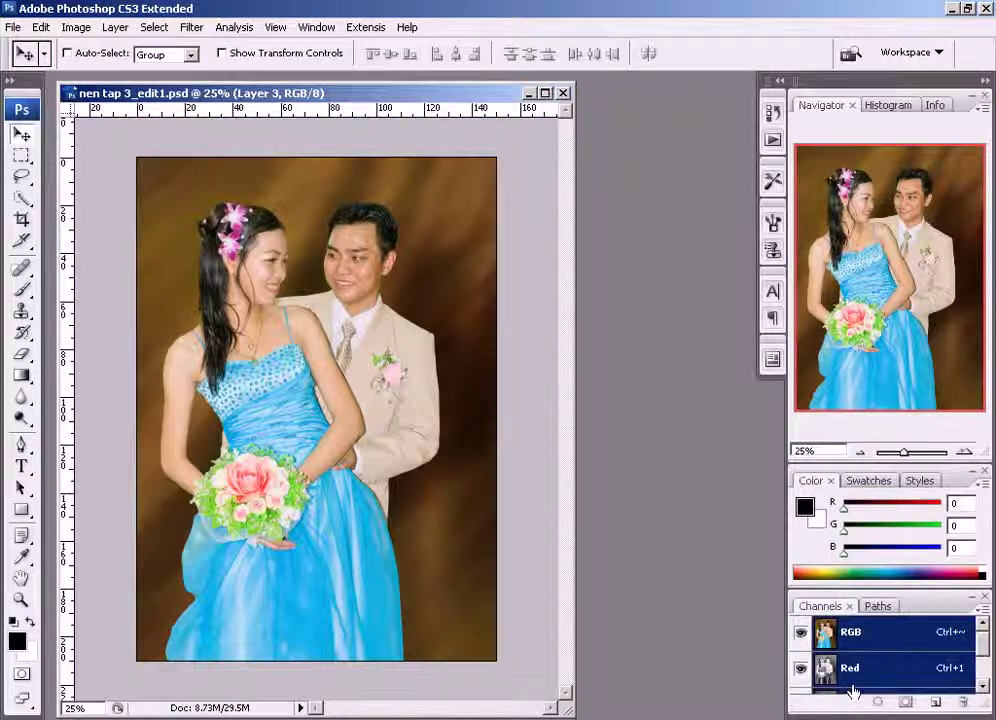
key("F7")
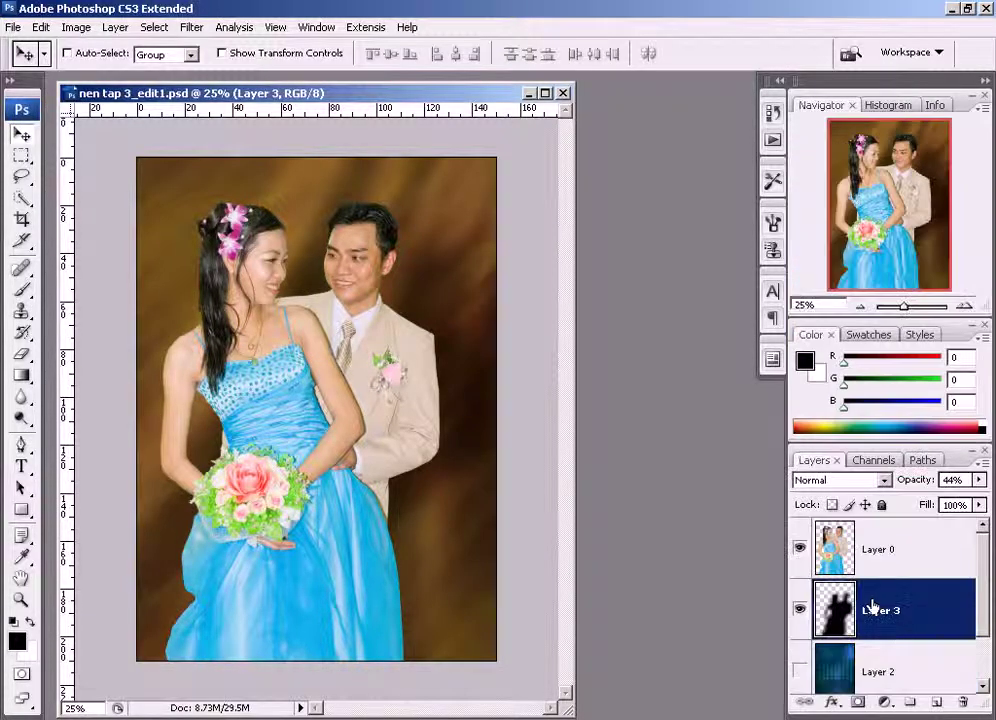
left_click(884, 480)
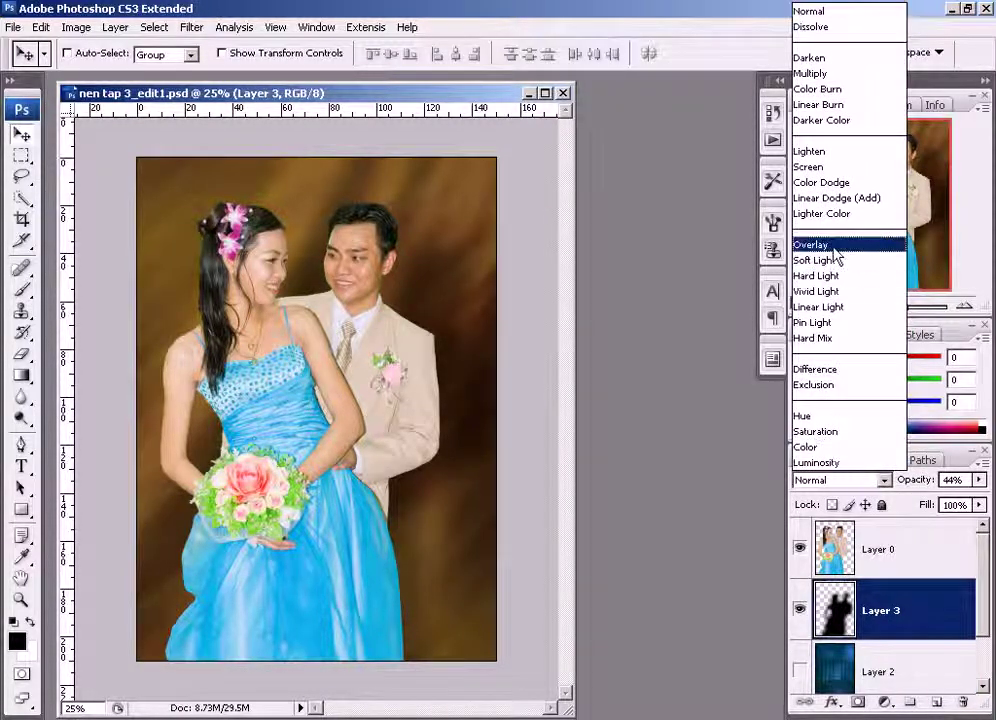
left_click(836, 246)
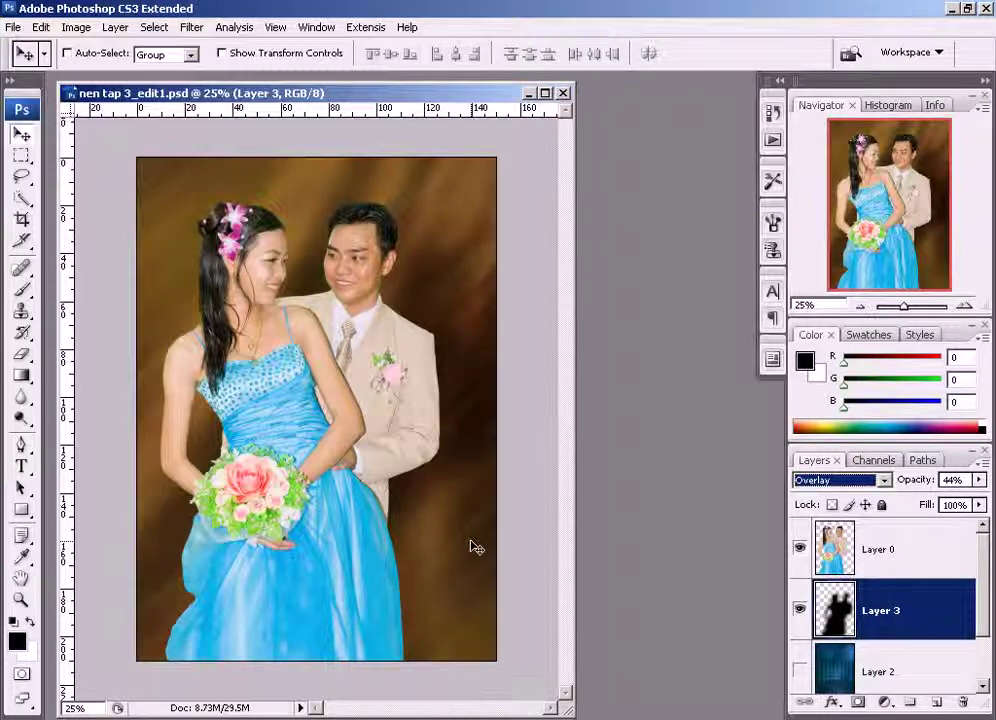
left_click(799, 669)
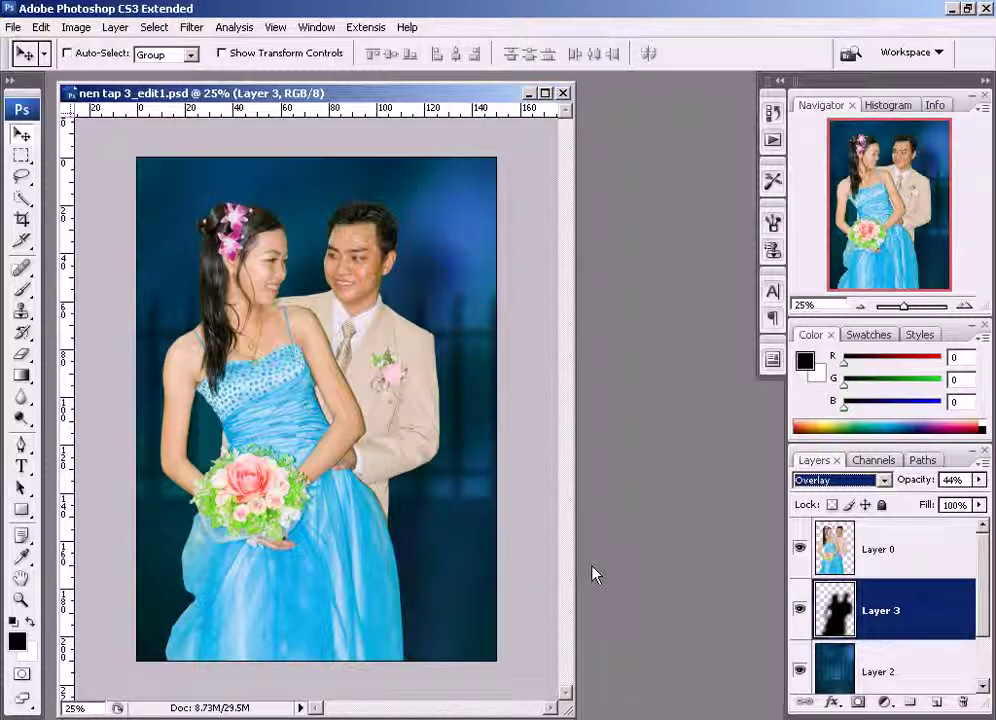
left_click(799, 609)
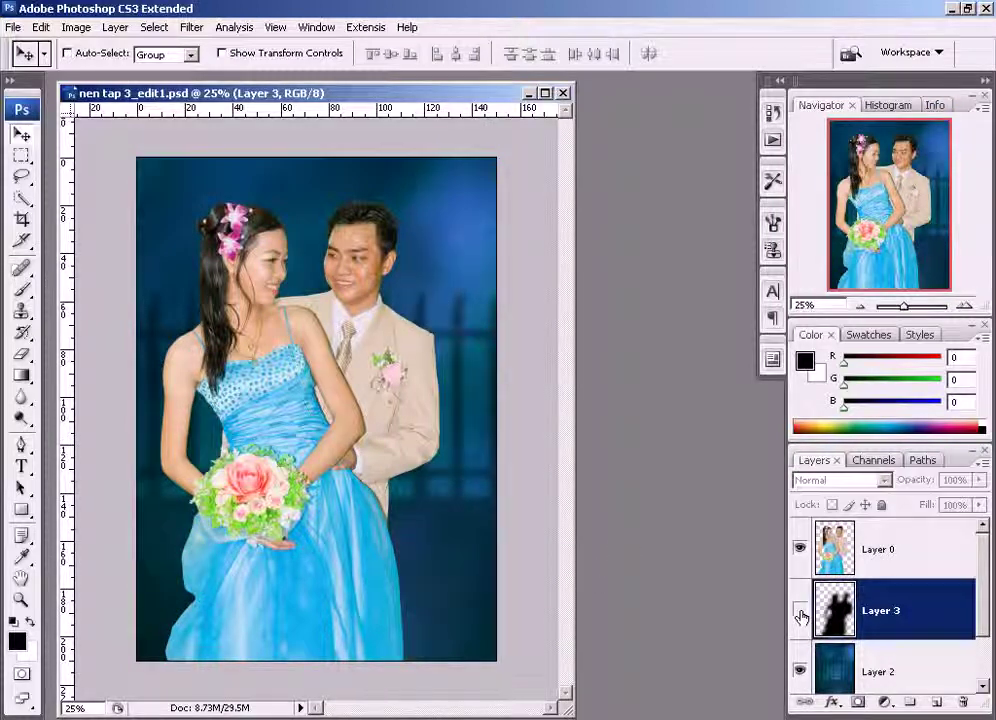
left_click(799, 609)
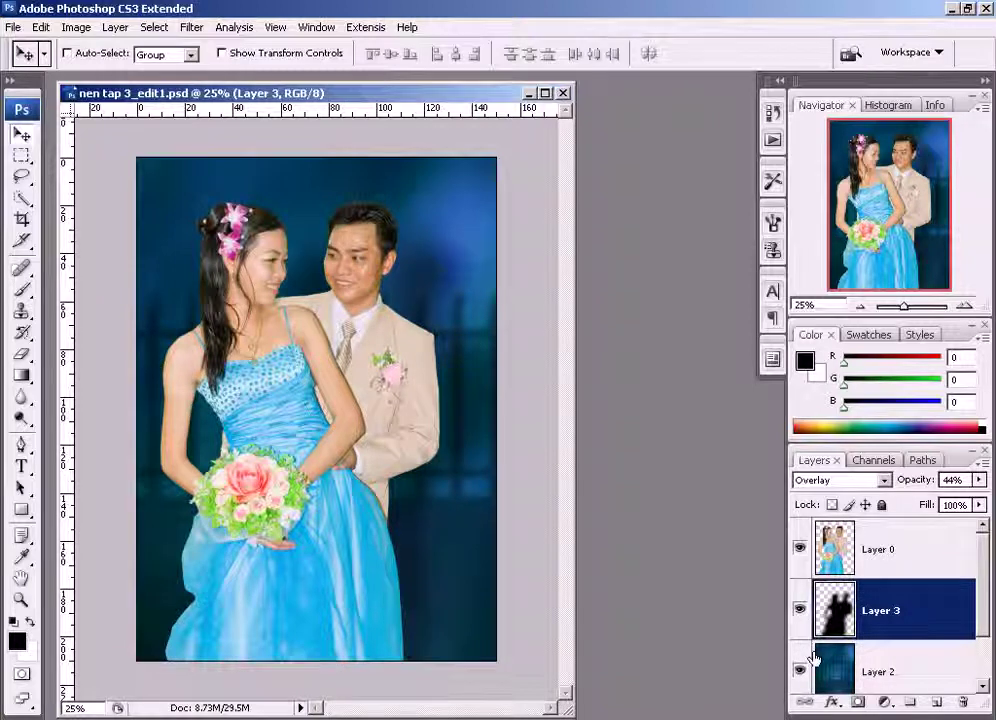
left_click(799, 669)
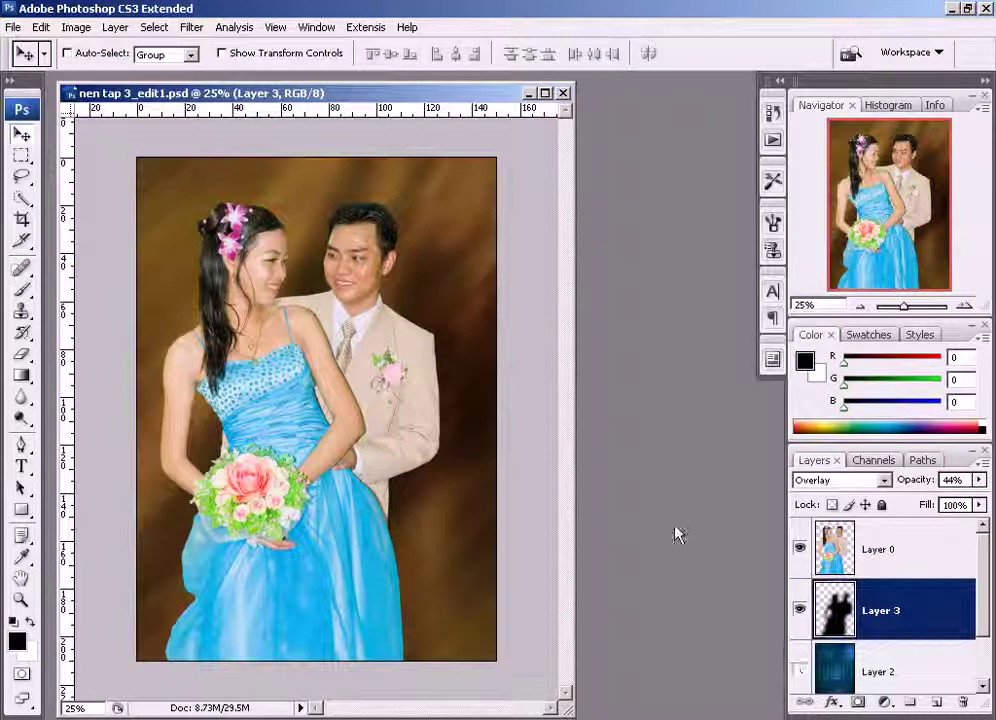